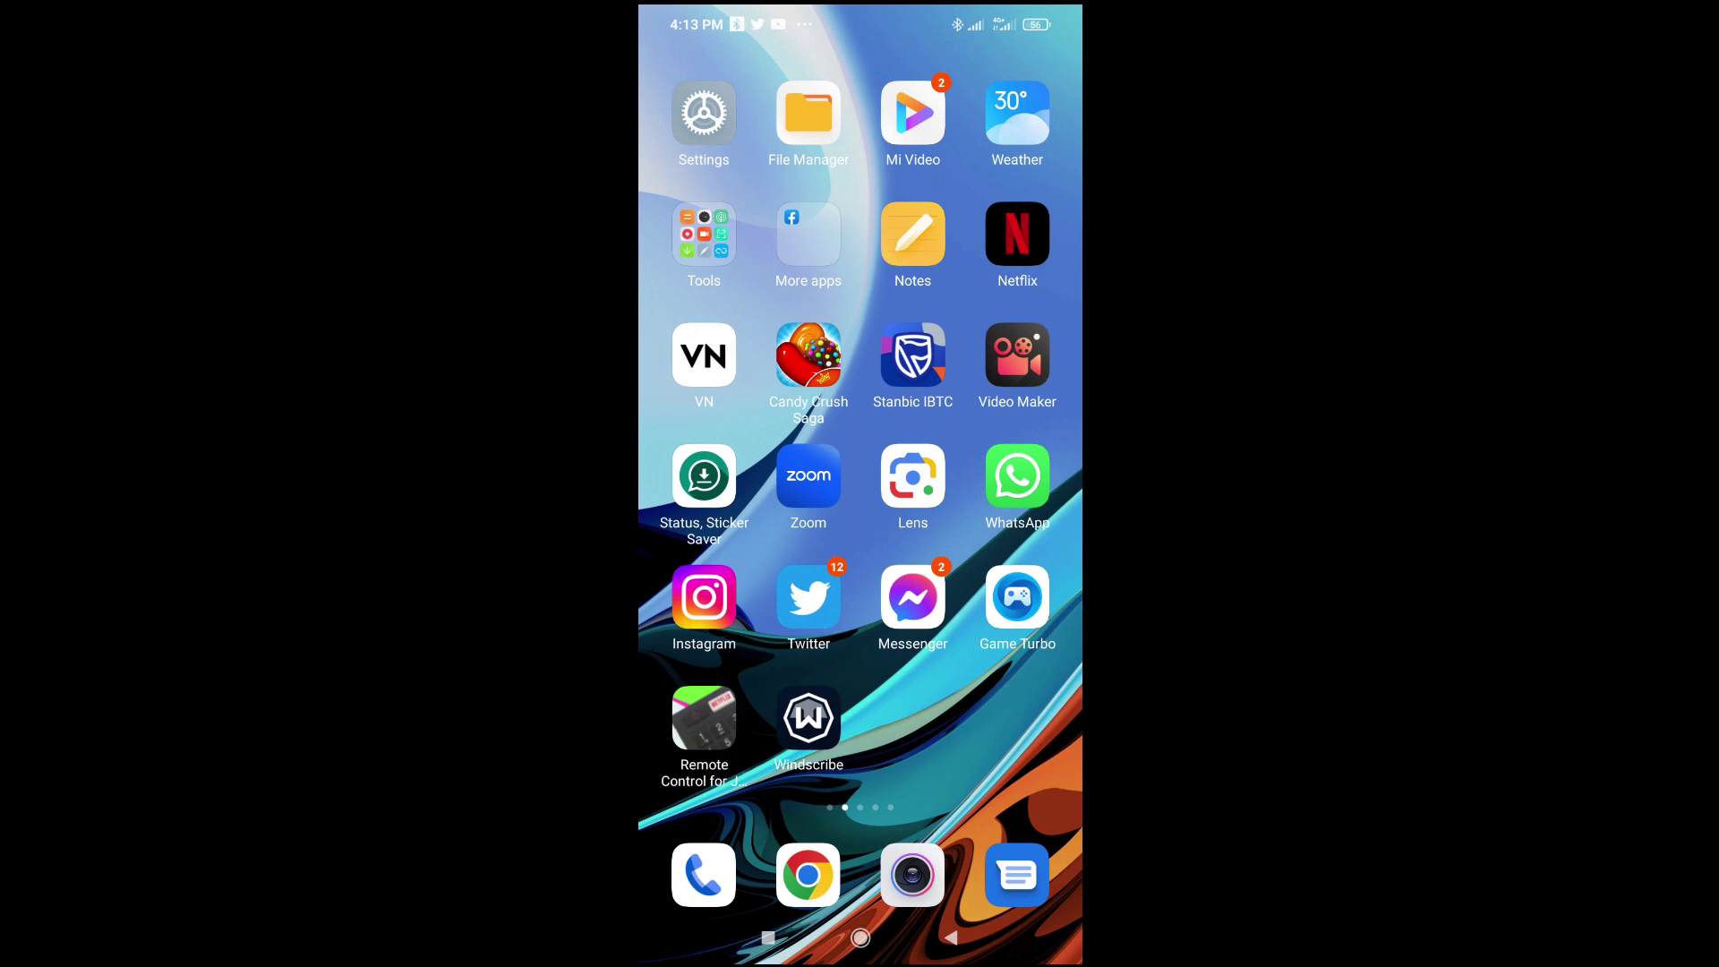
Launch WhatsApp and open the 'Testing group' conversation
click(1017, 476)
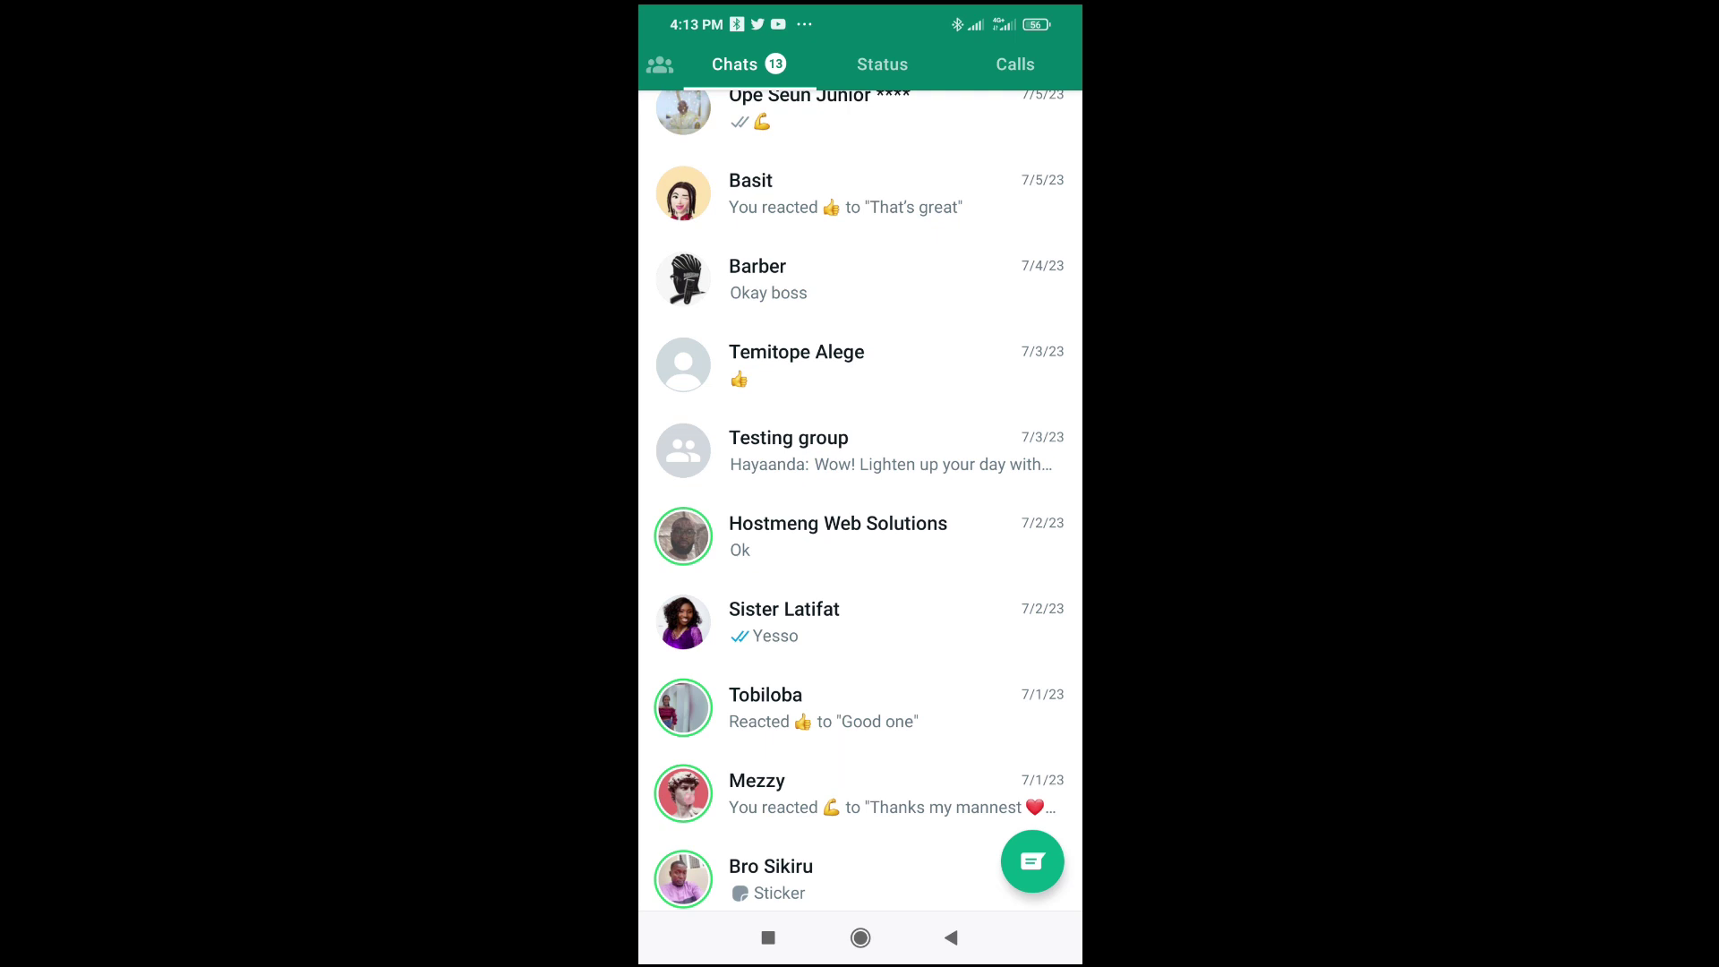
click(860, 450)
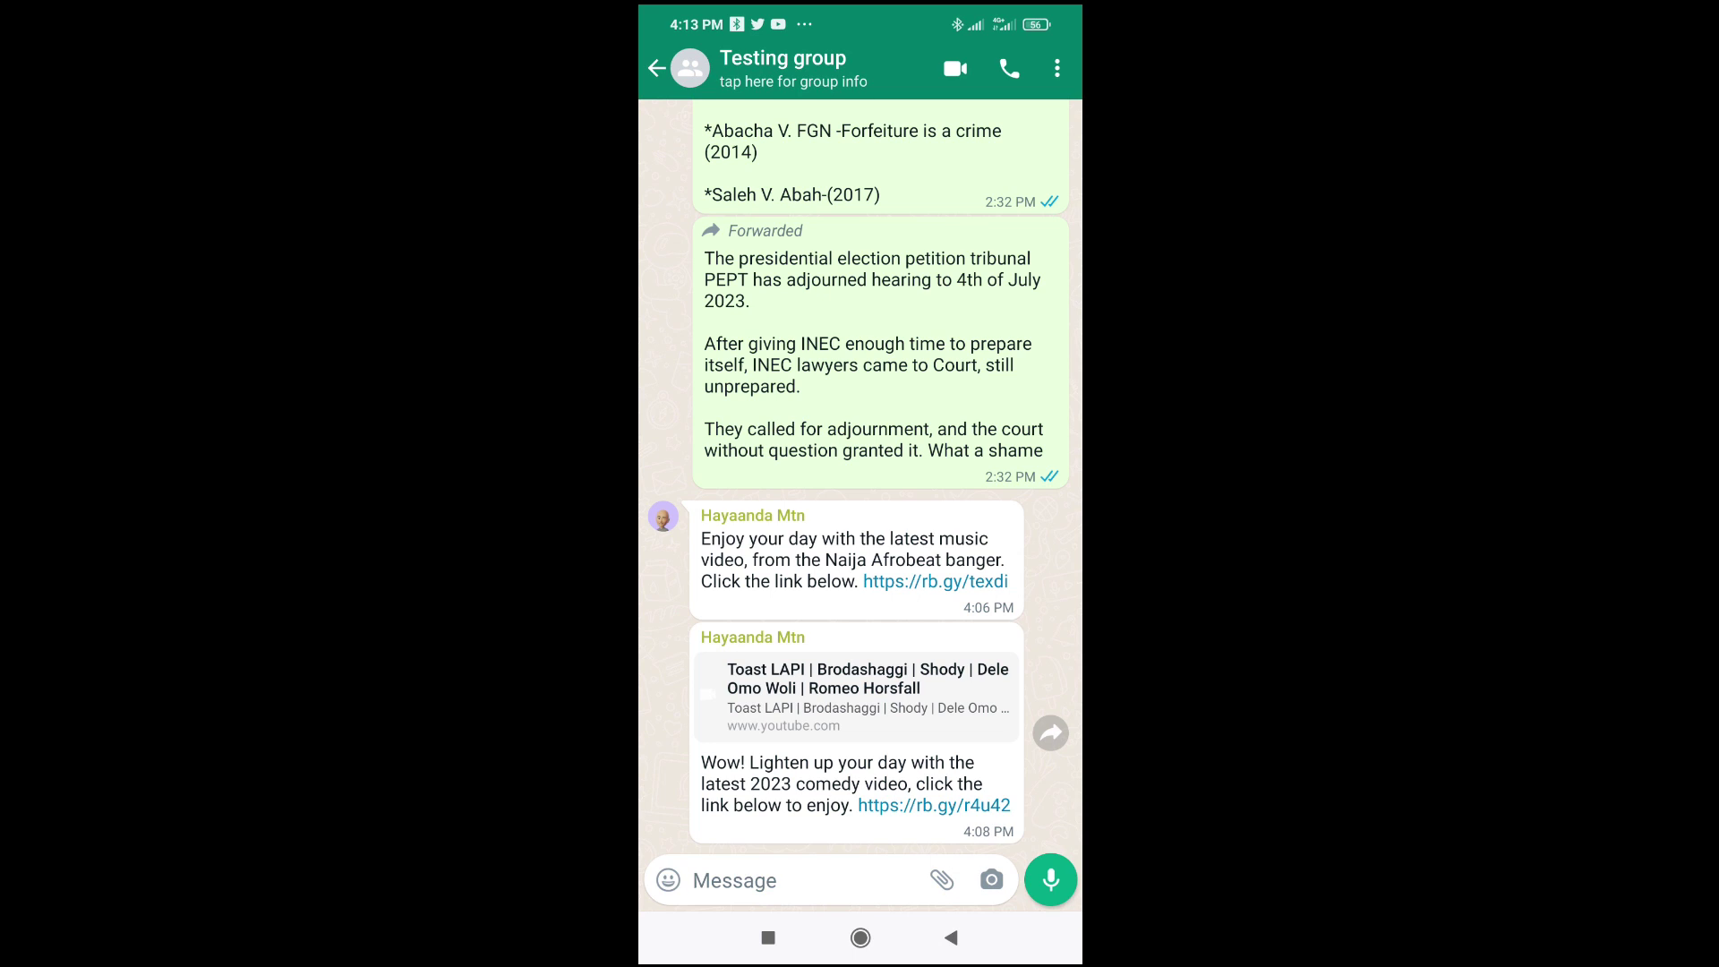
Choose Document from the attachment menu to list recent files for Testing group
click(943, 880)
click(944, 879)
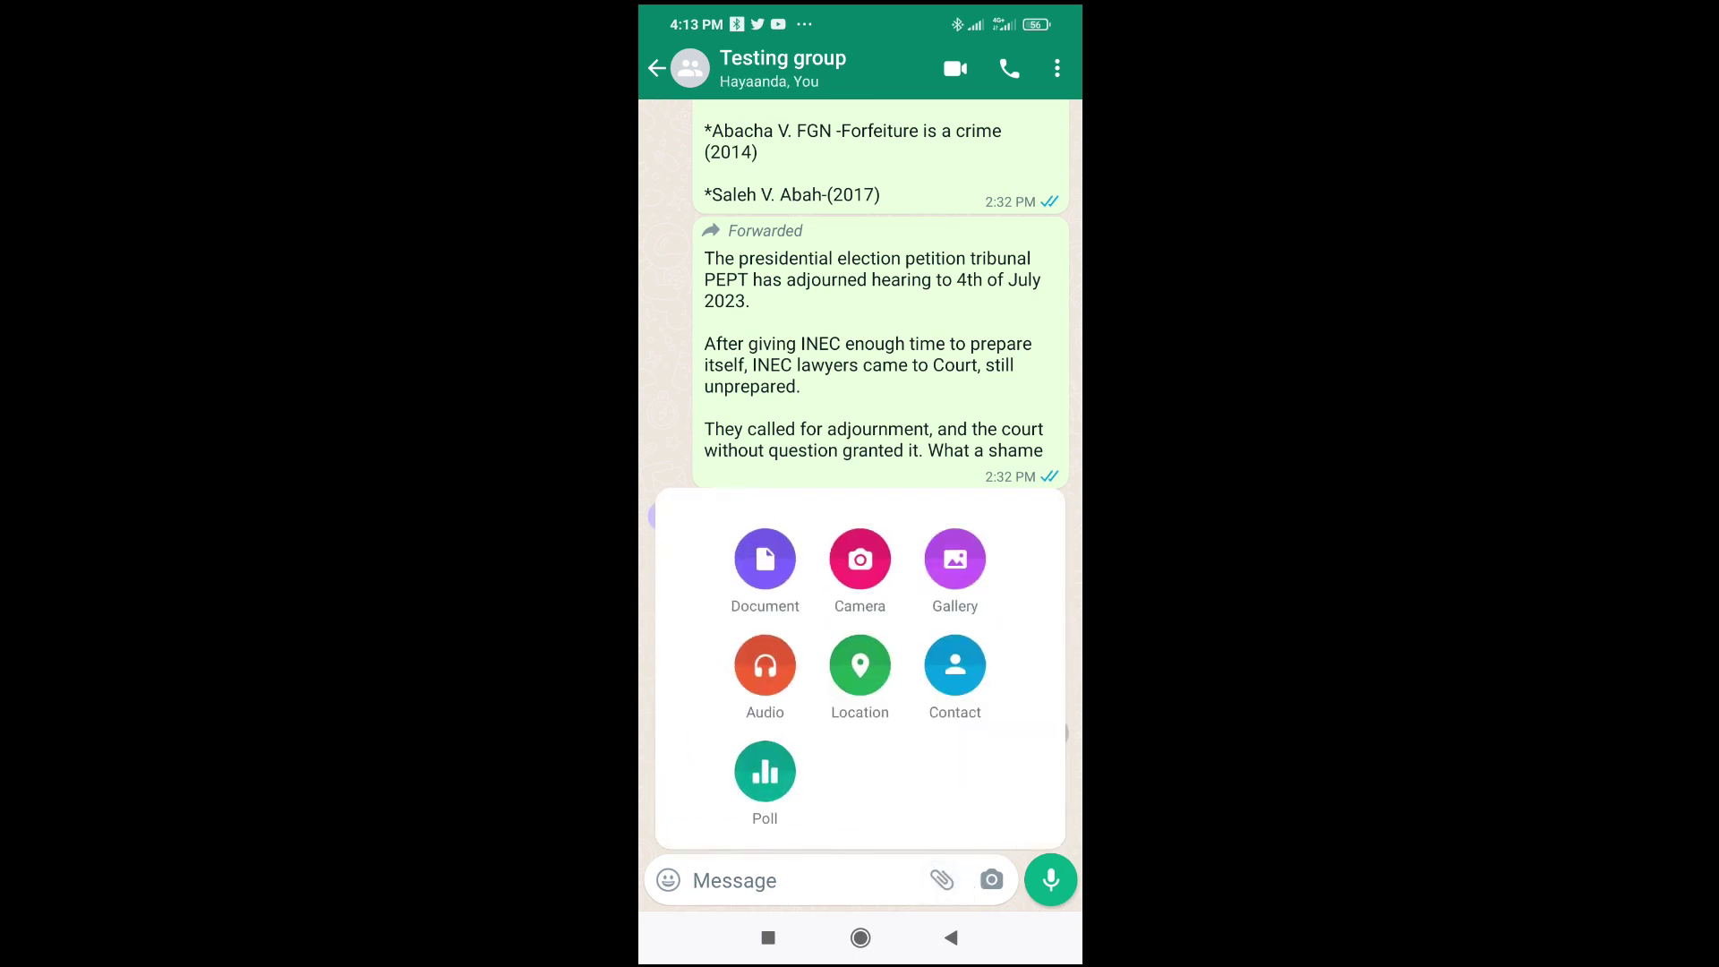
click(764, 558)
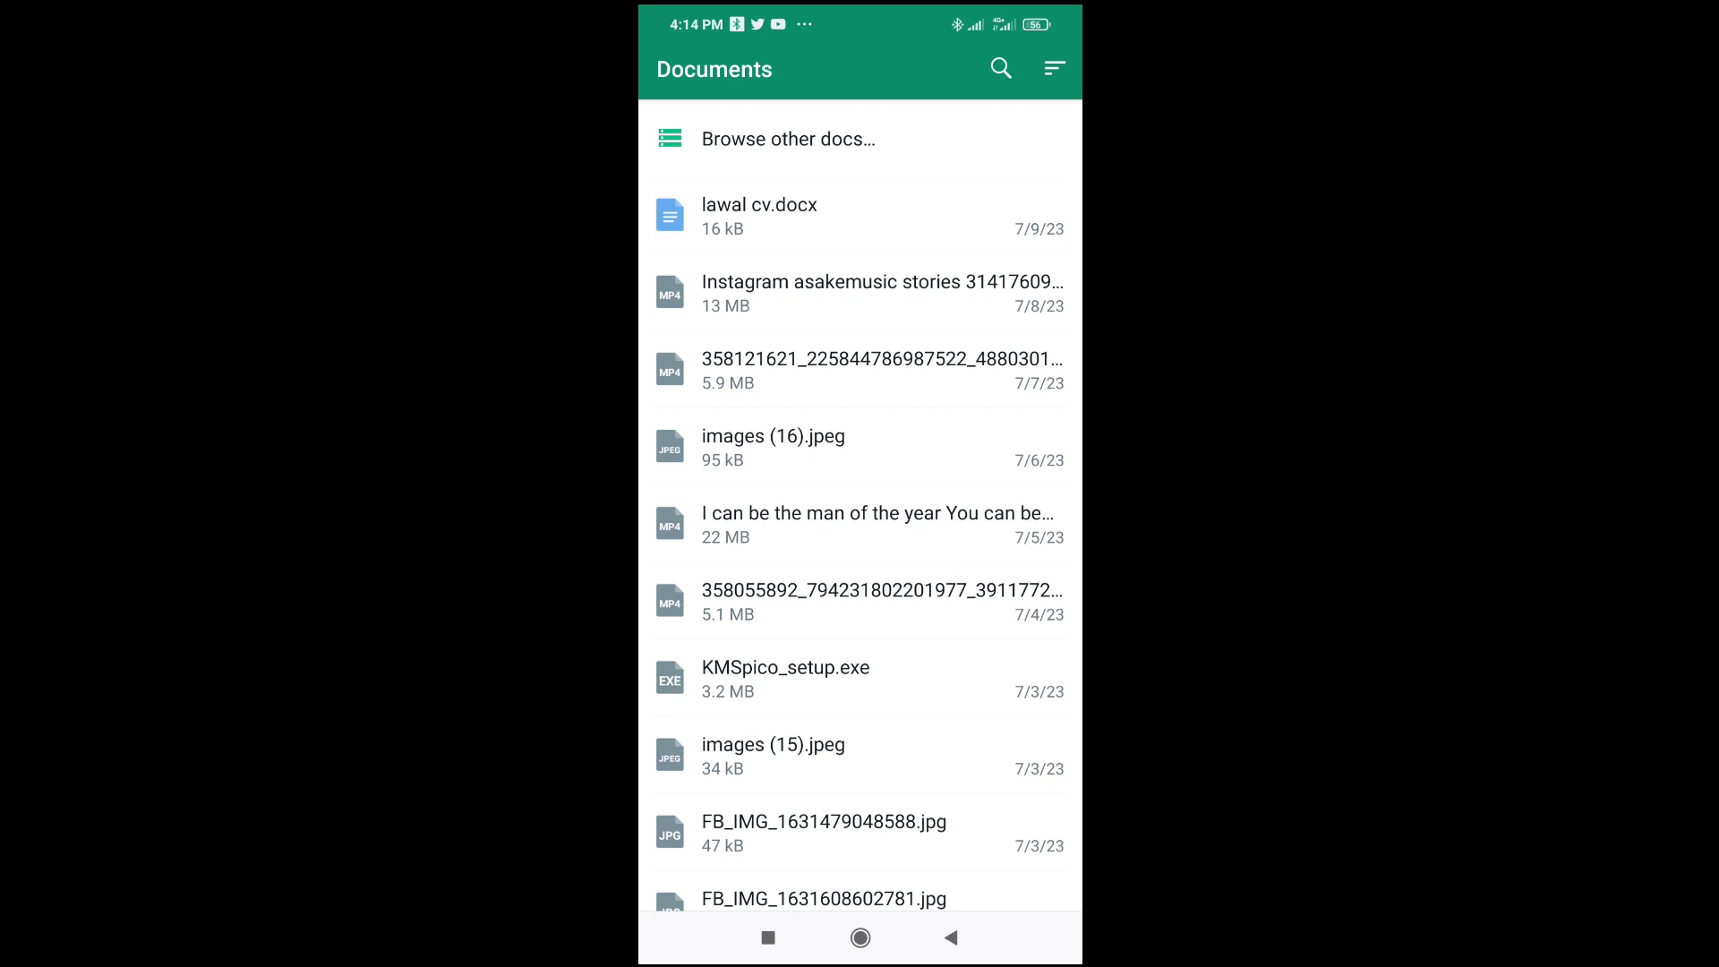
Browse other docs and navigate to the Downloads folder in the Files picker
click(789, 138)
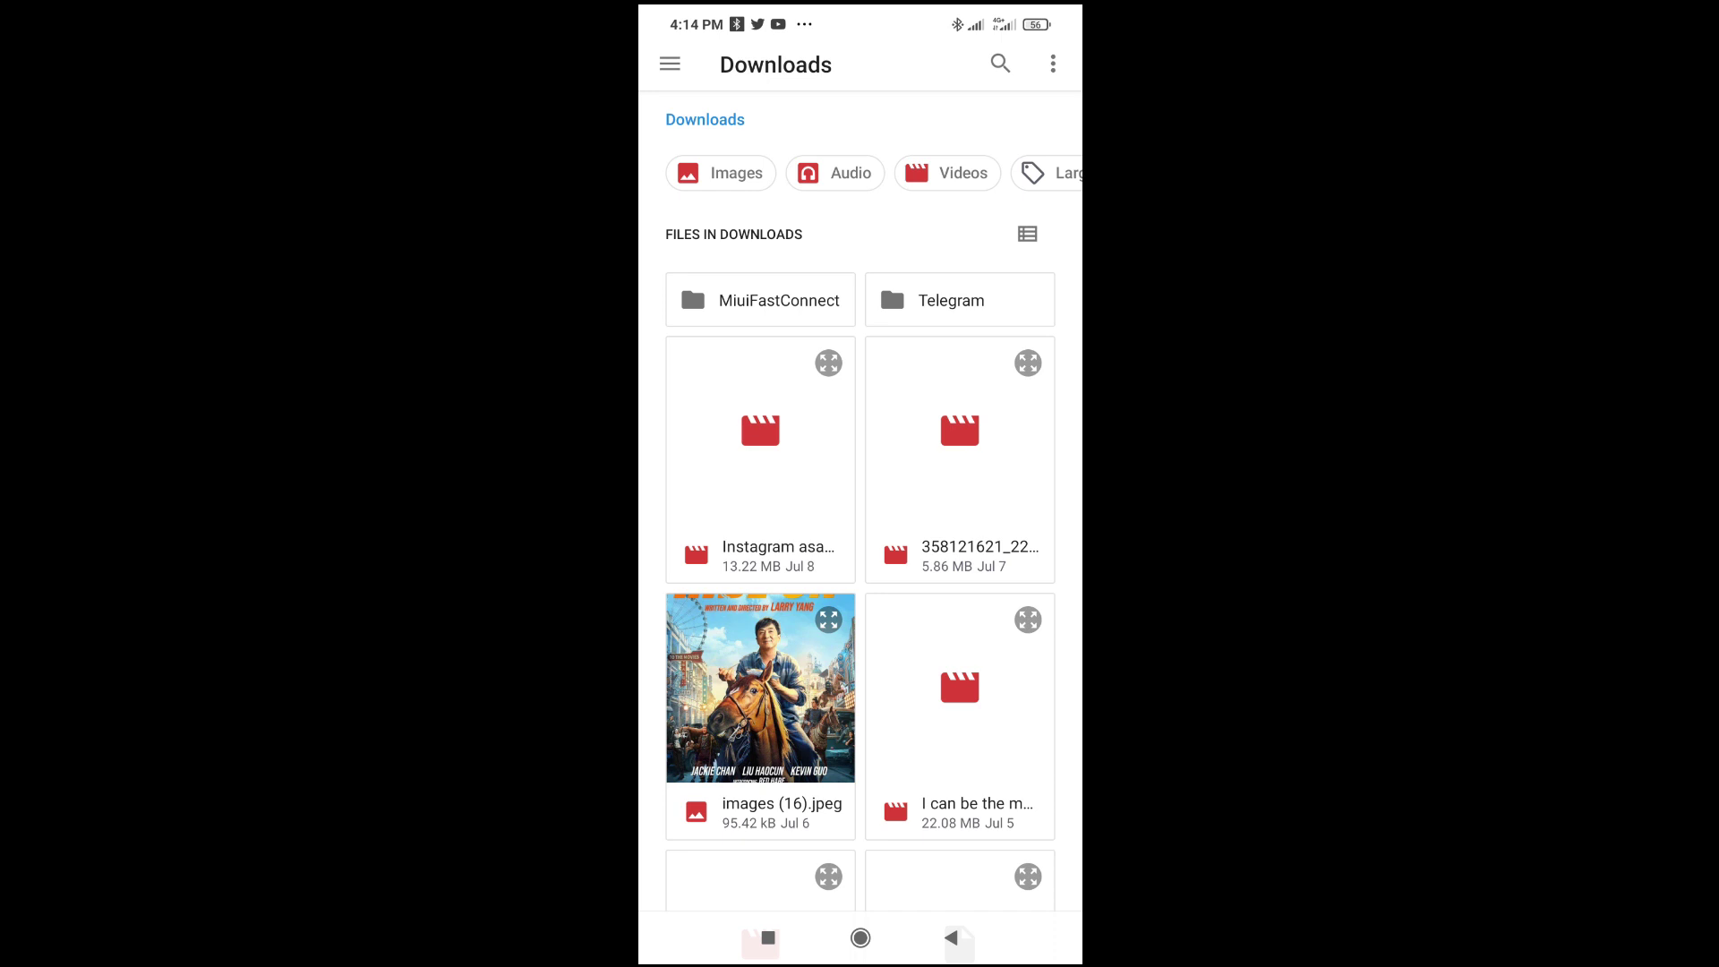
click(670, 64)
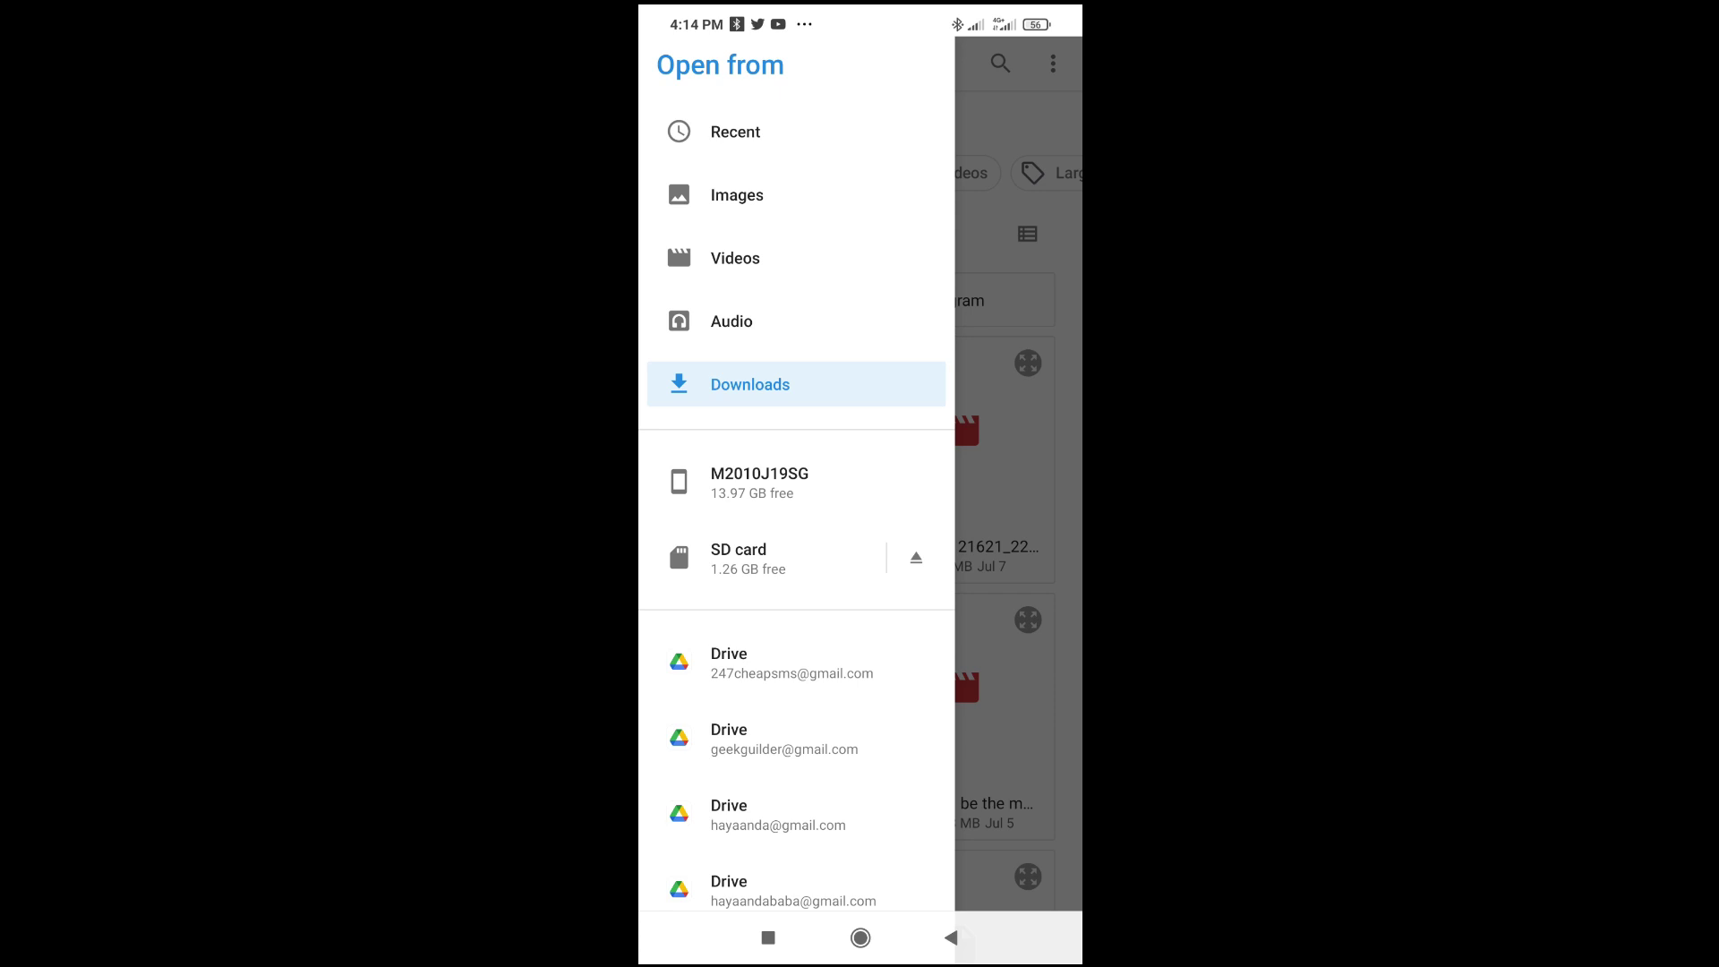
click(796, 384)
scroll(859, 537, down, 8)
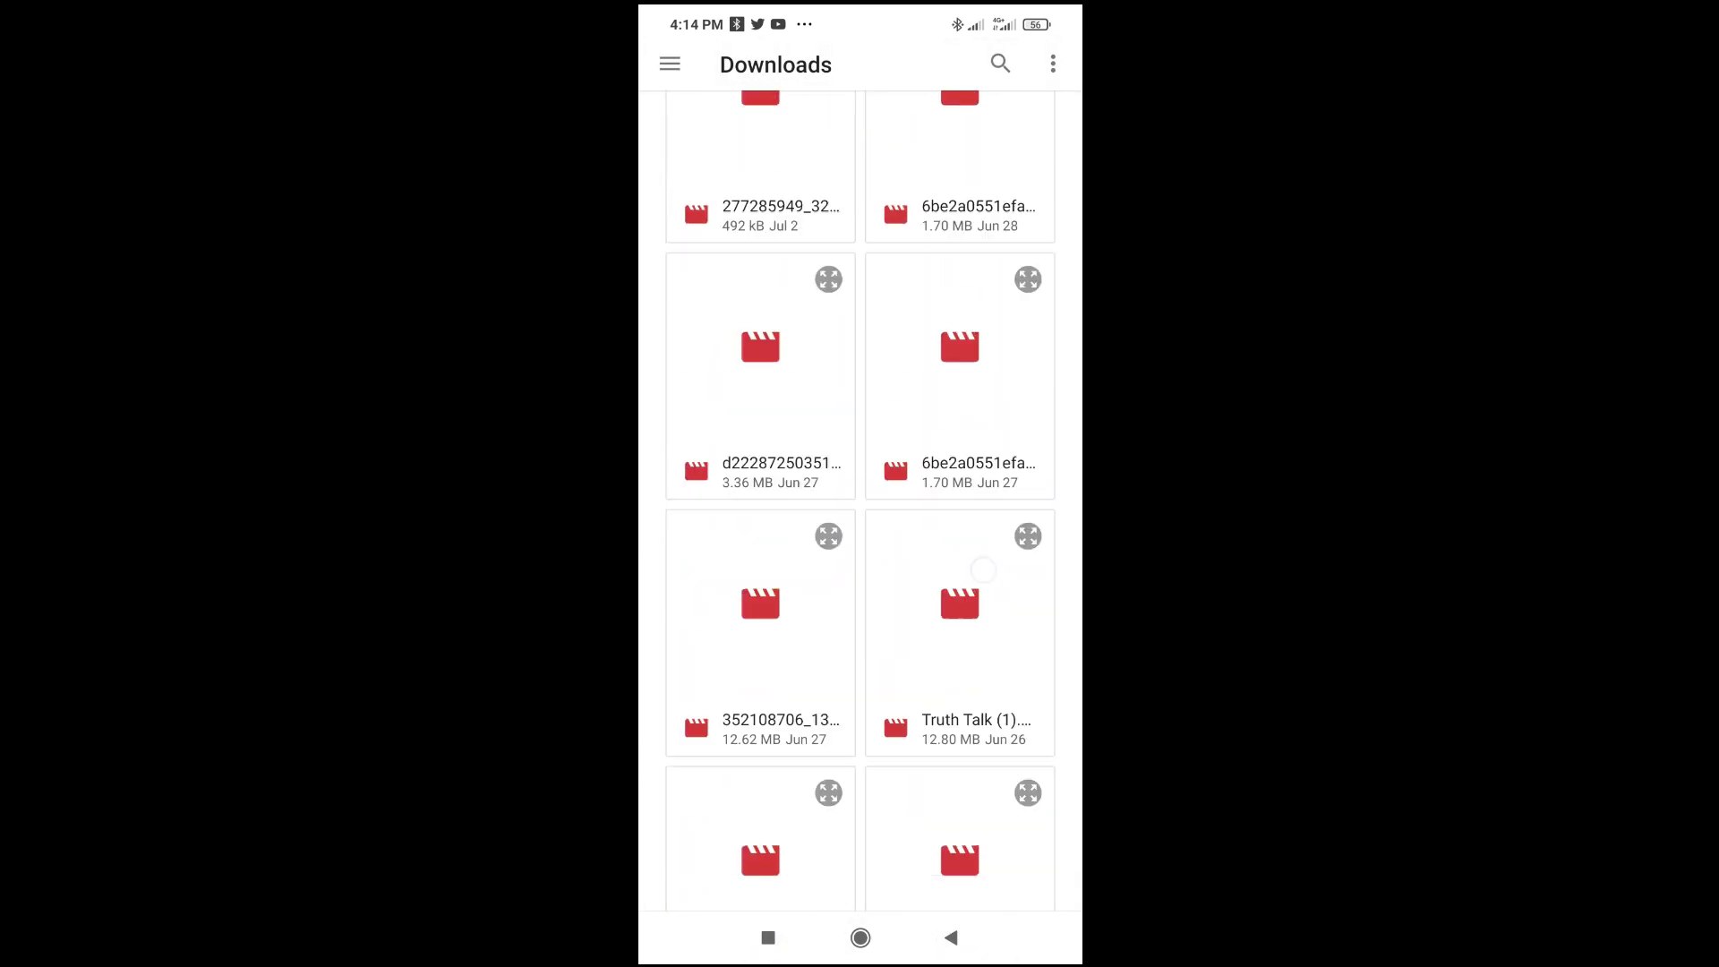
scroll(859, 538, down, 15)
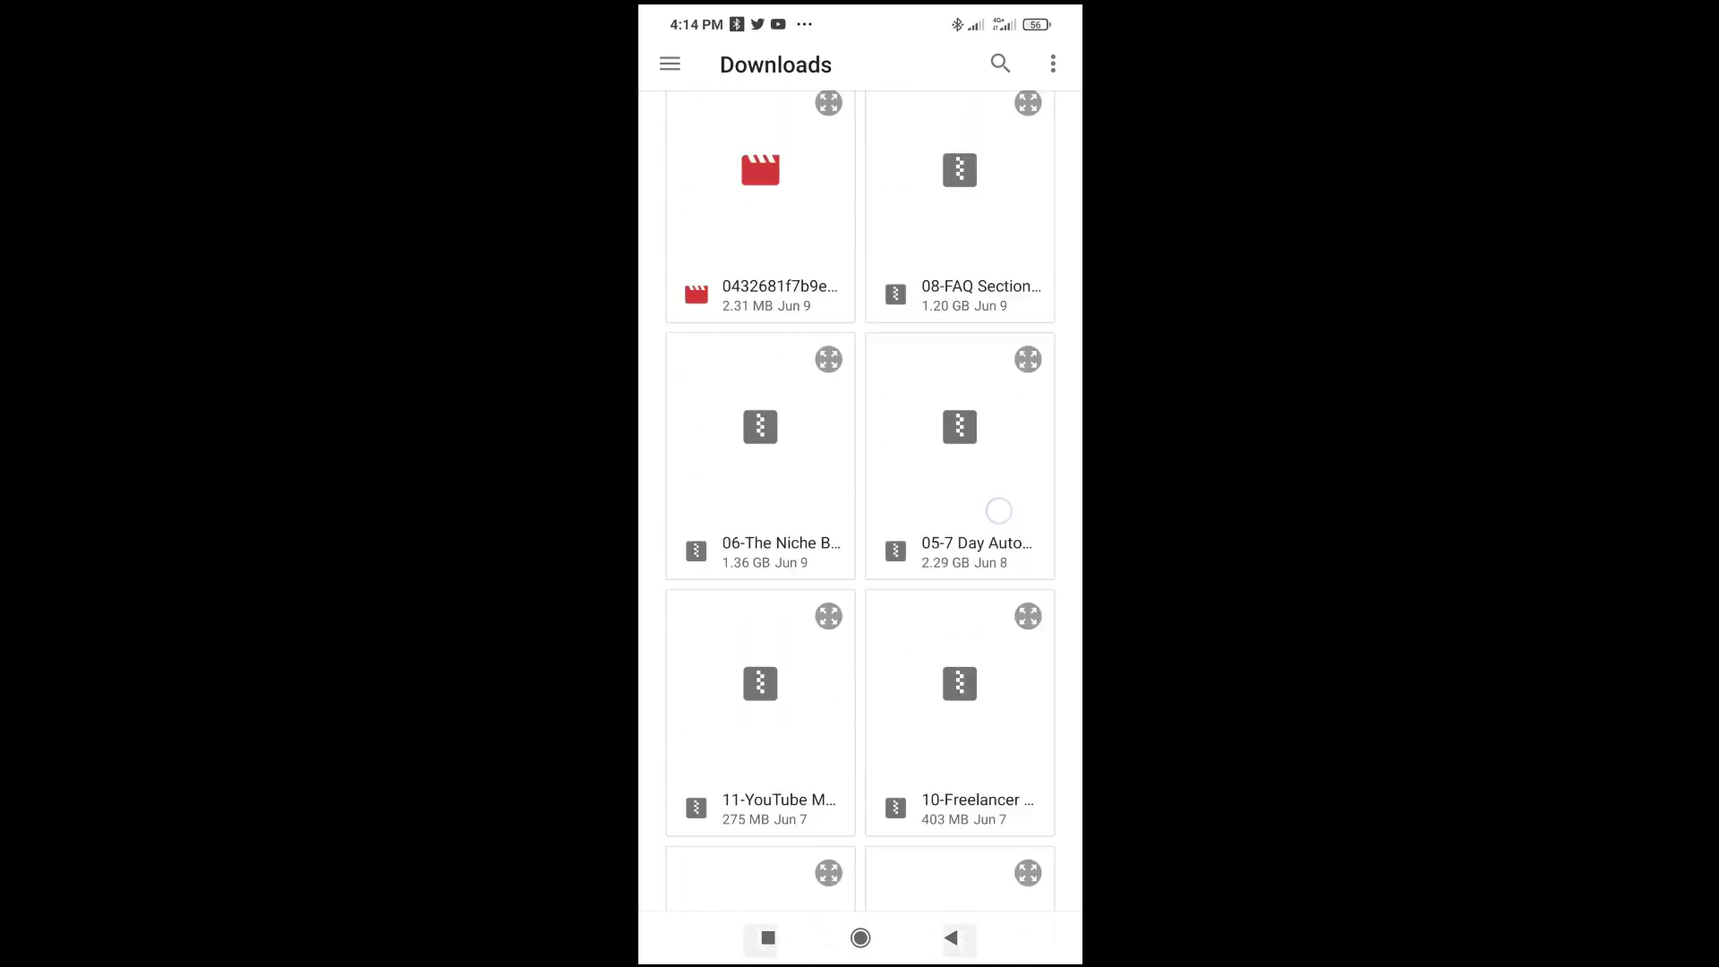
scroll(859, 538, down, 6)
scroll(859, 538, down, 6)
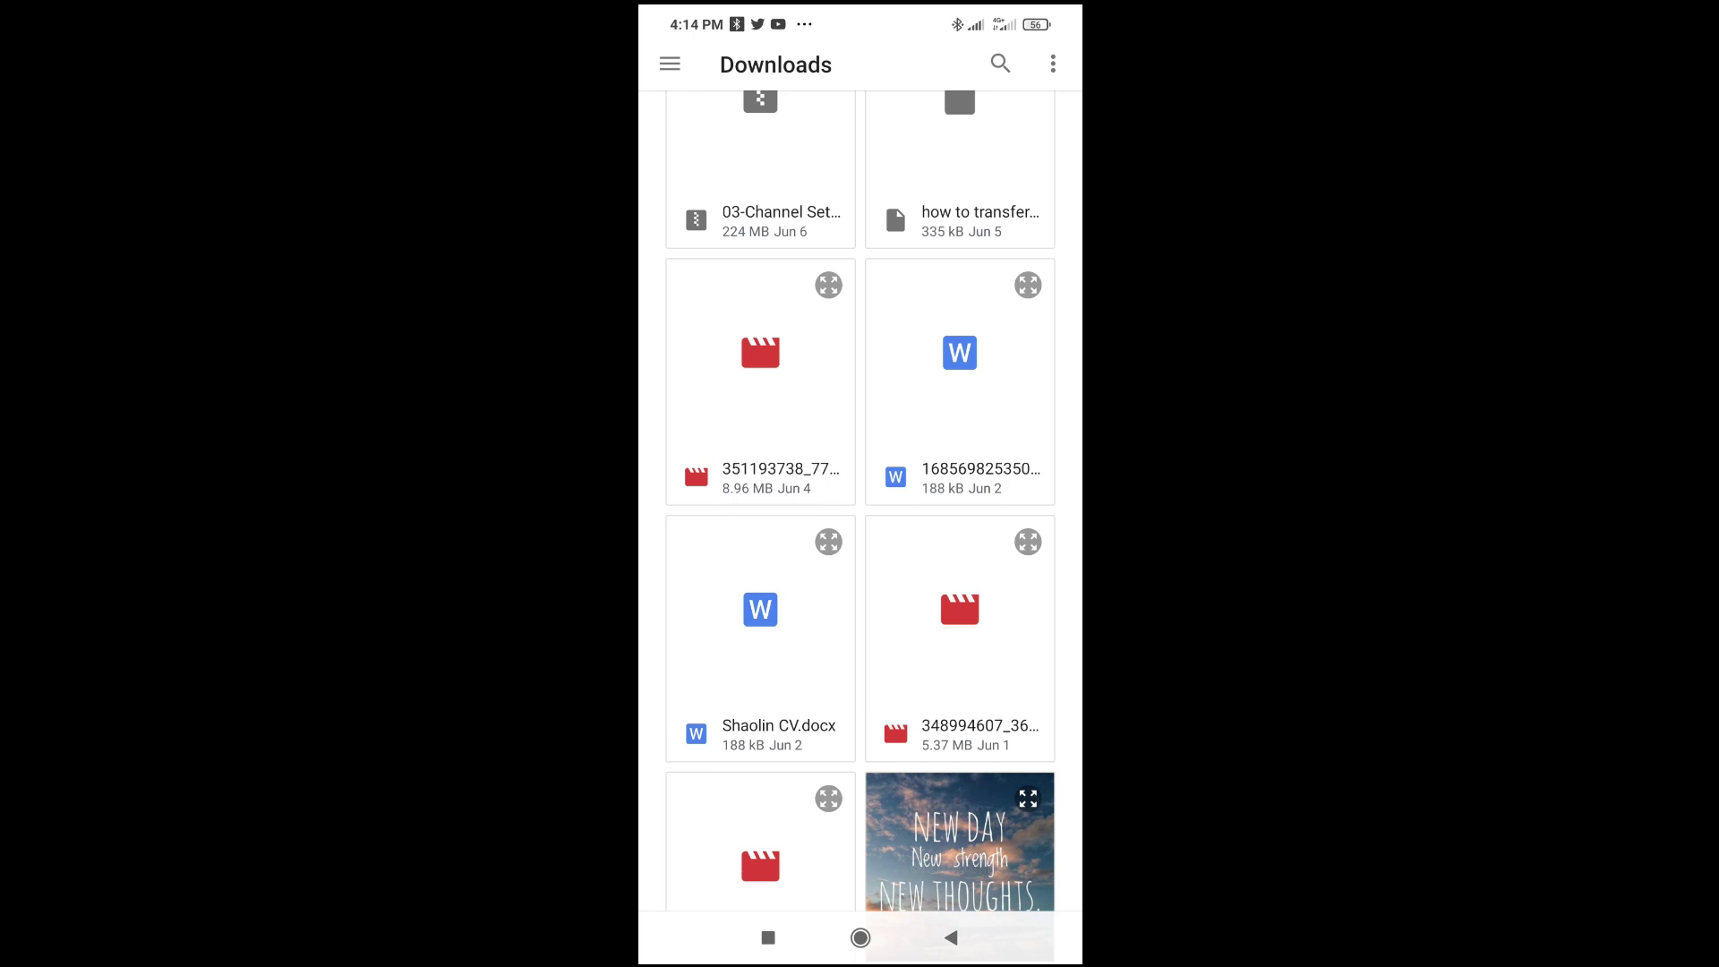
click(764, 636)
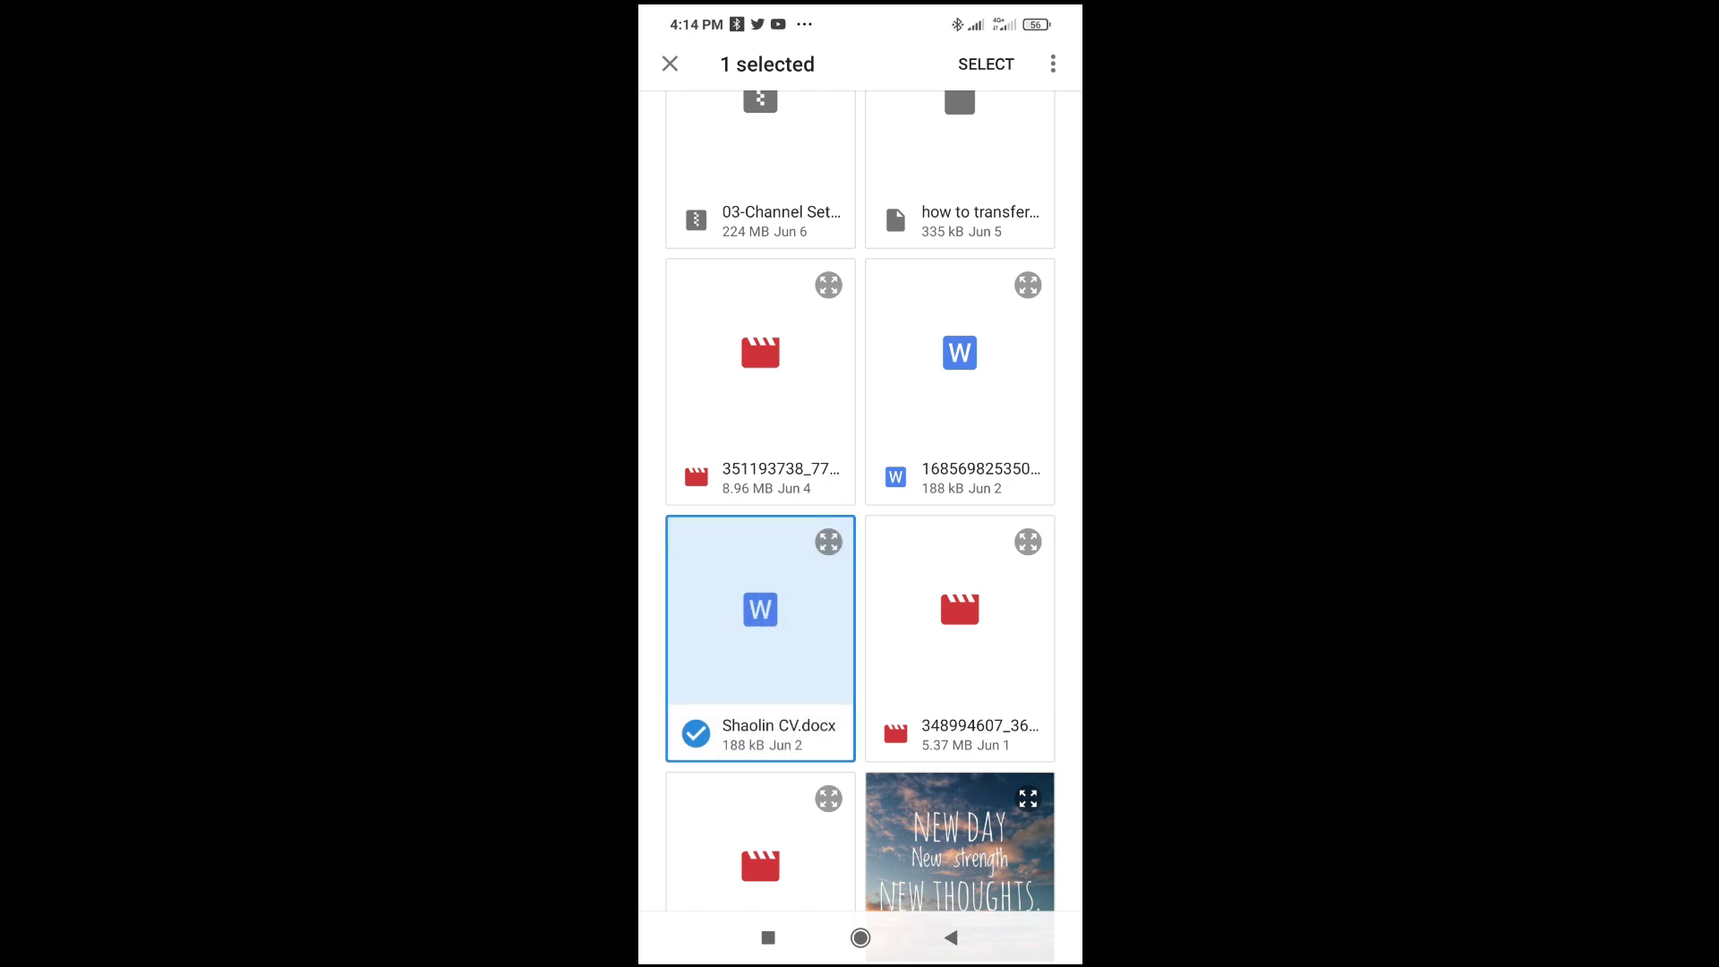
click(946, 377)
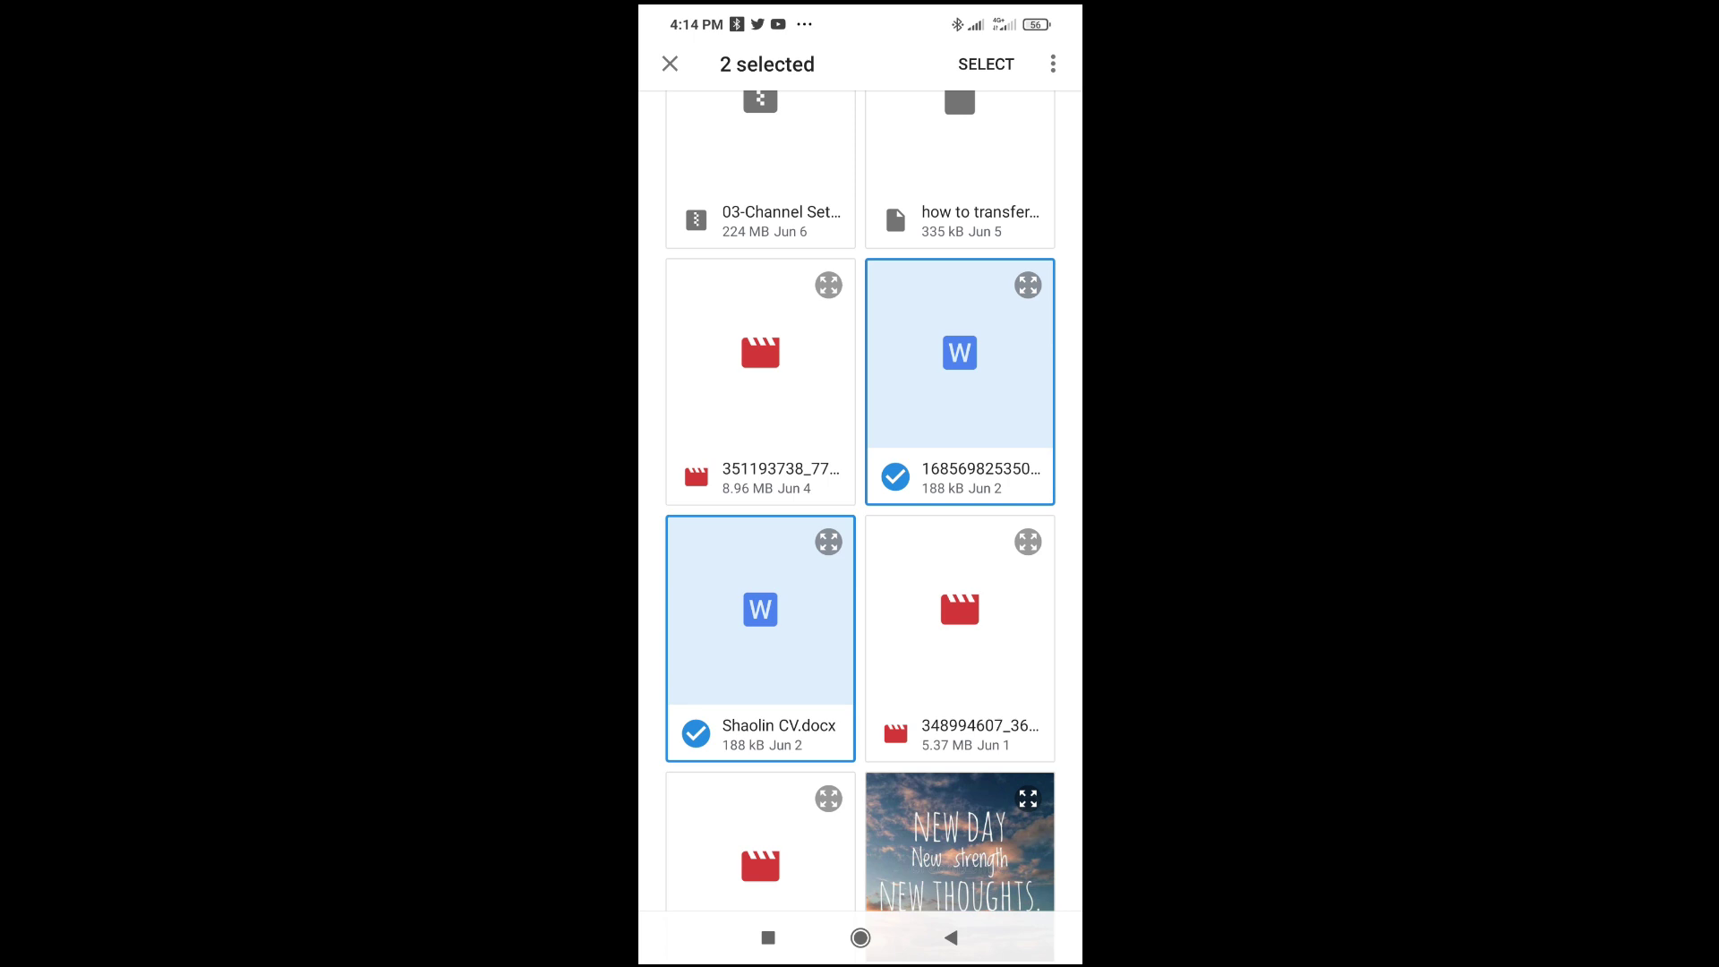
Confirm the two selected Word documents and send them to Testing group
click(986, 65)
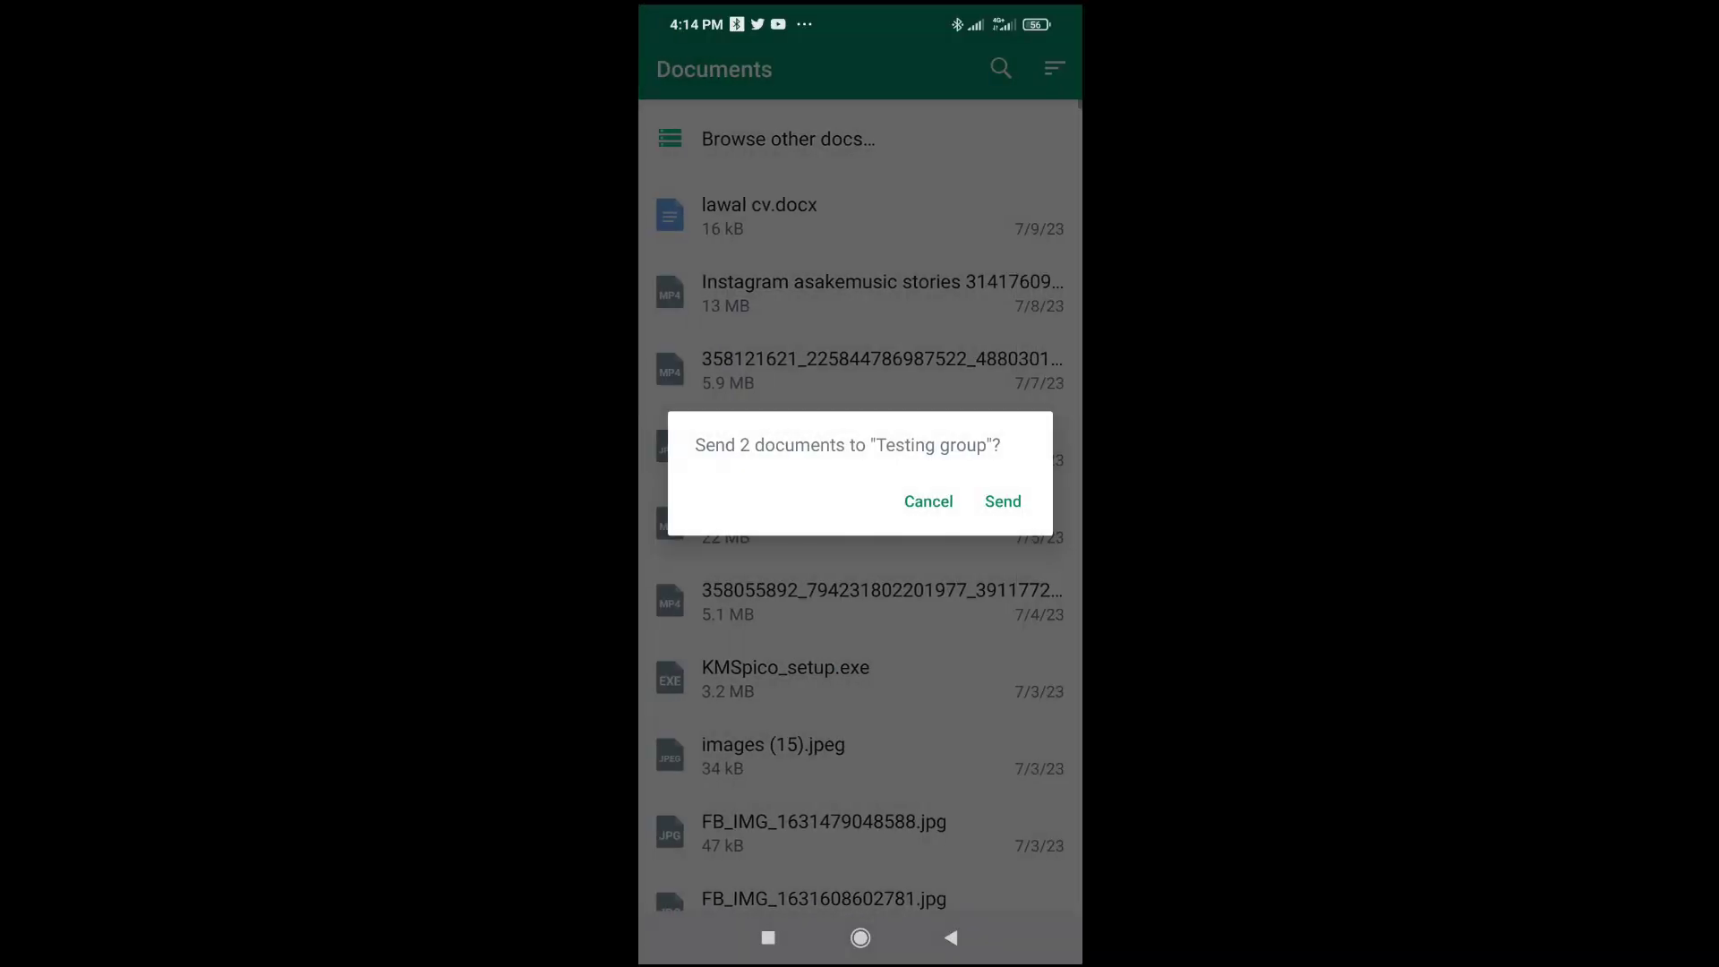
click(1004, 501)
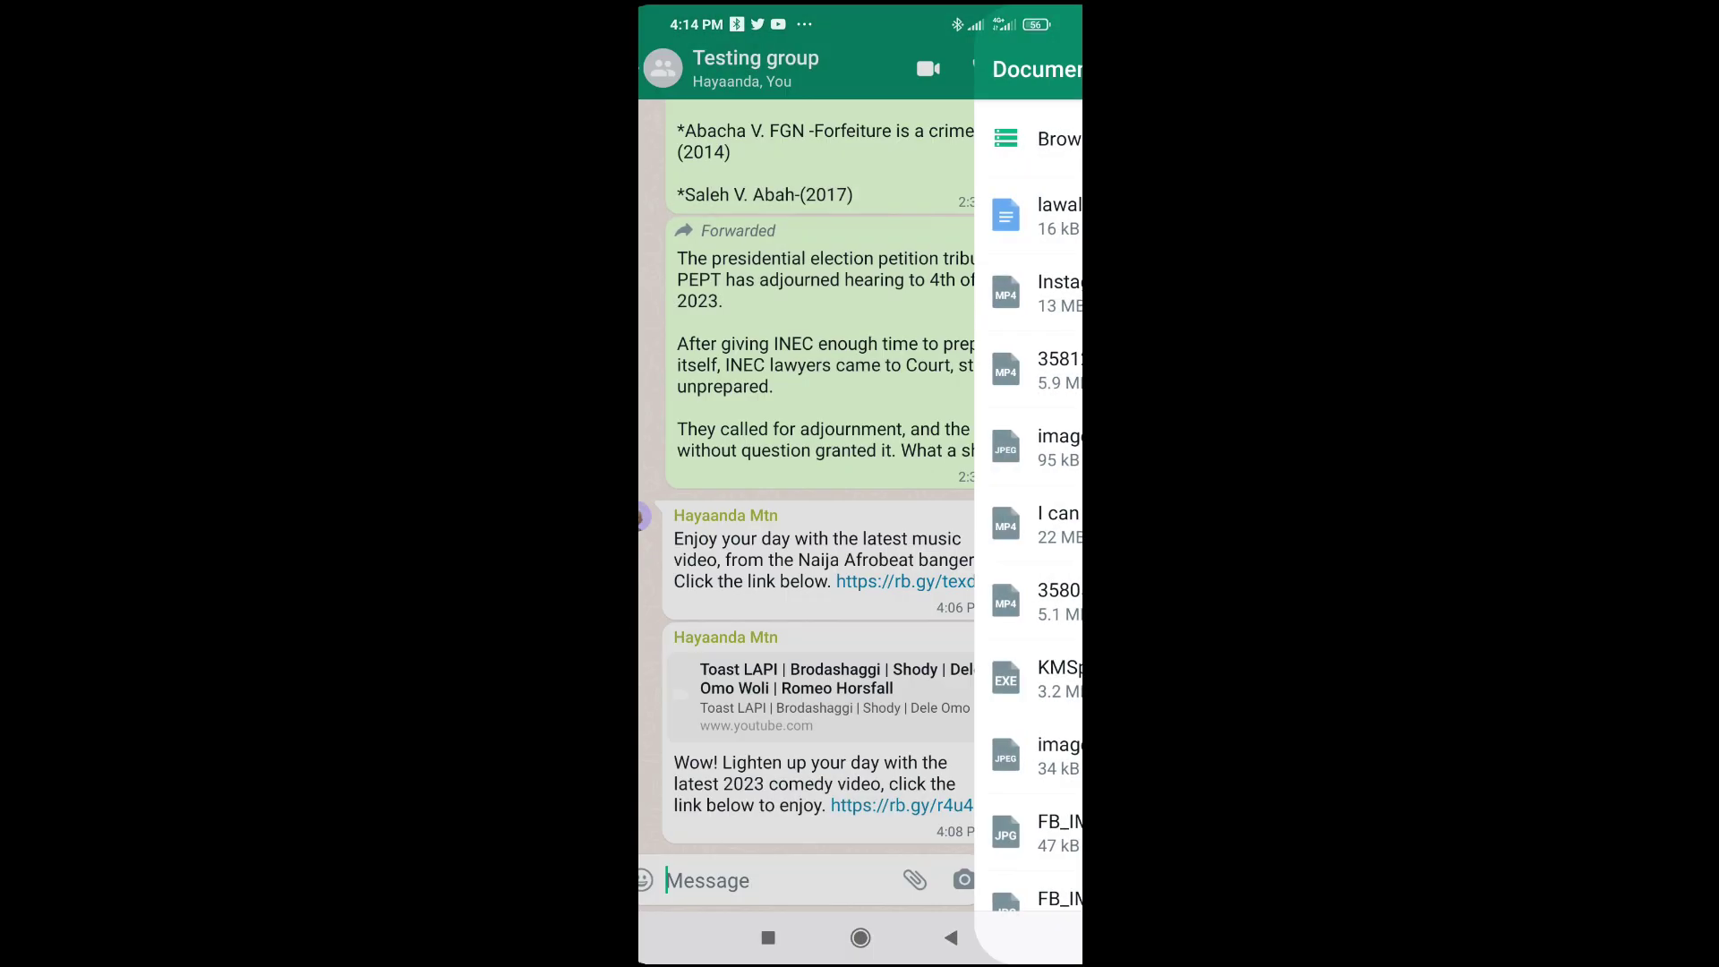